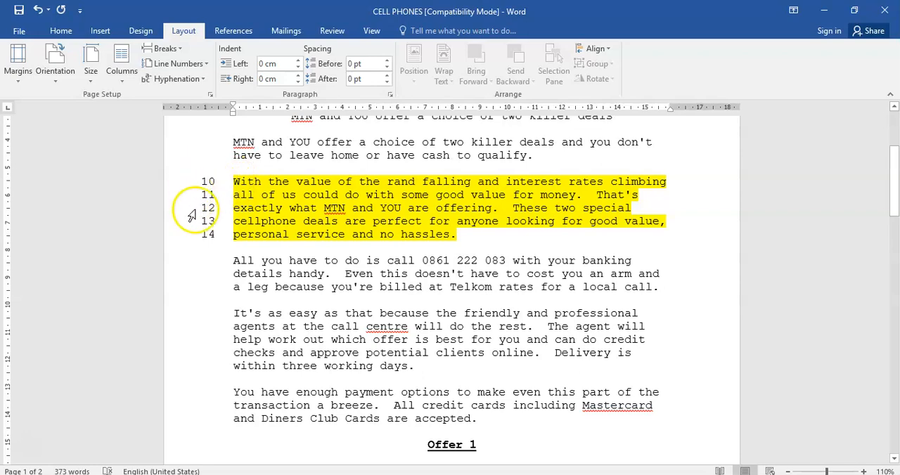
Examine the Offer 1 and Offer 2 sections and how their text runs across the two pages
scroll(362, 269, down, 3)
scroll(362, 269, down, 3)
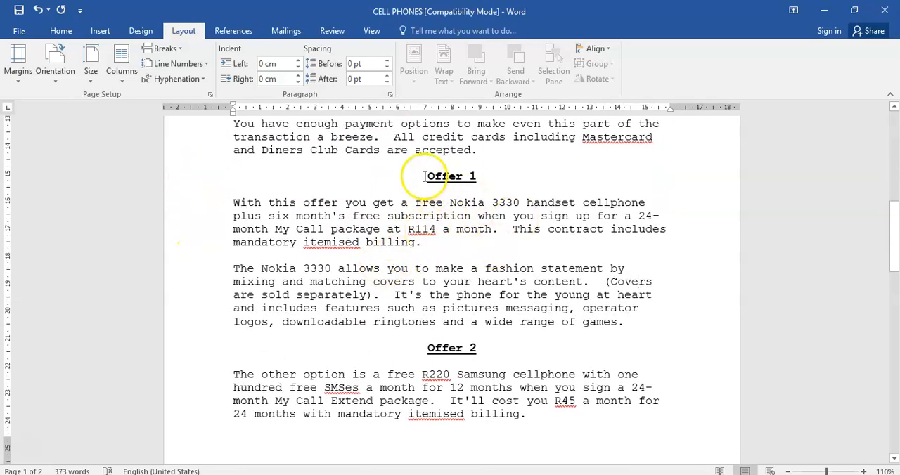
drag(427, 176, 498, 432)
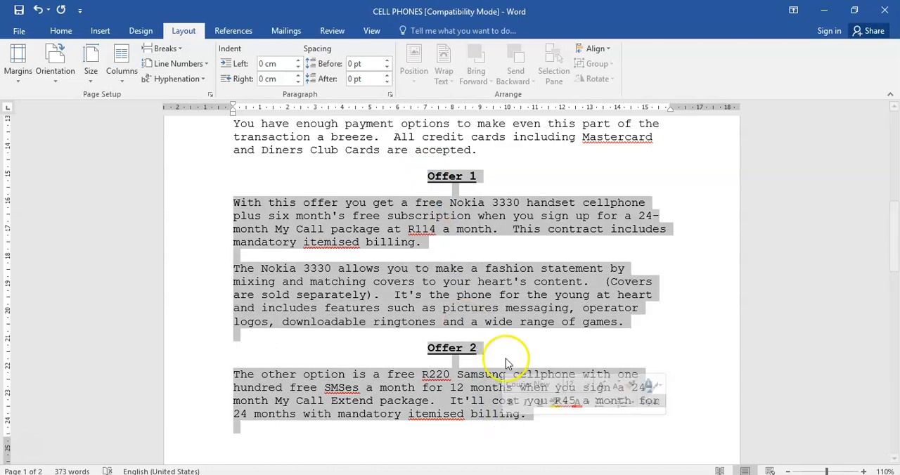
scroll(503, 316, down, 5)
scroll(503, 277, down, 3)
scroll(500, 278, up, 4)
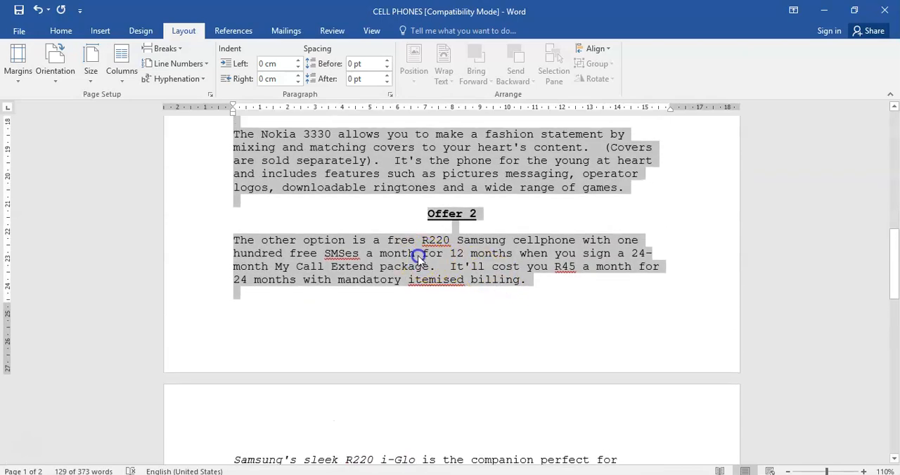
click(415, 254)
scroll(389, 270, down, 2)
scroll(389, 270, down, 1)
scroll(387, 271, up, 7)
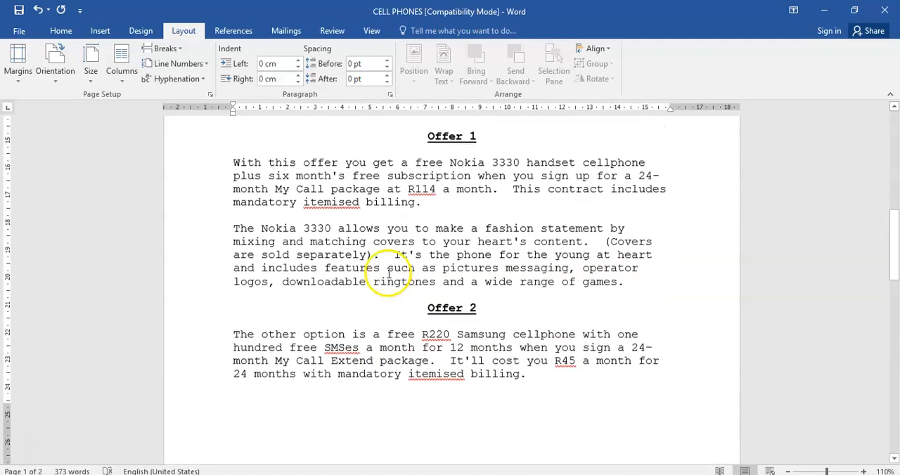
scroll(383, 267, up, 1)
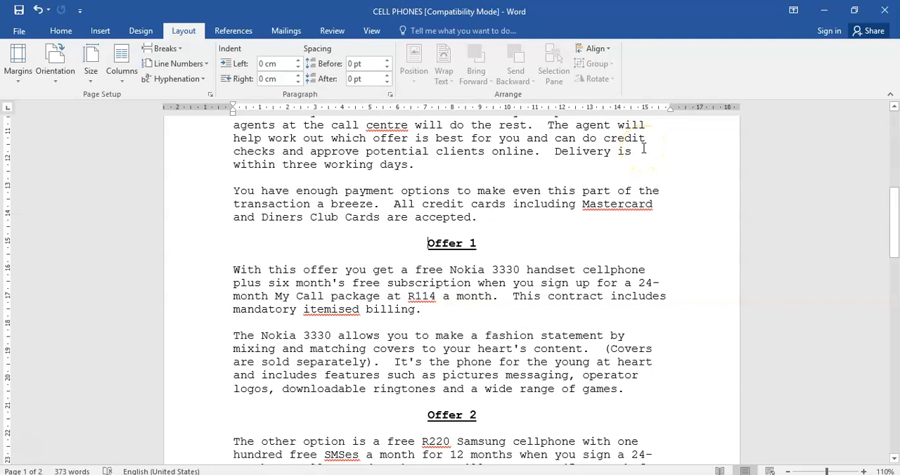
Insert a page break before the Offer 1 heading and undo it
key(ctrl+Return)
scroll(536, 322, down, 7)
scroll(536, 321, up, 4)
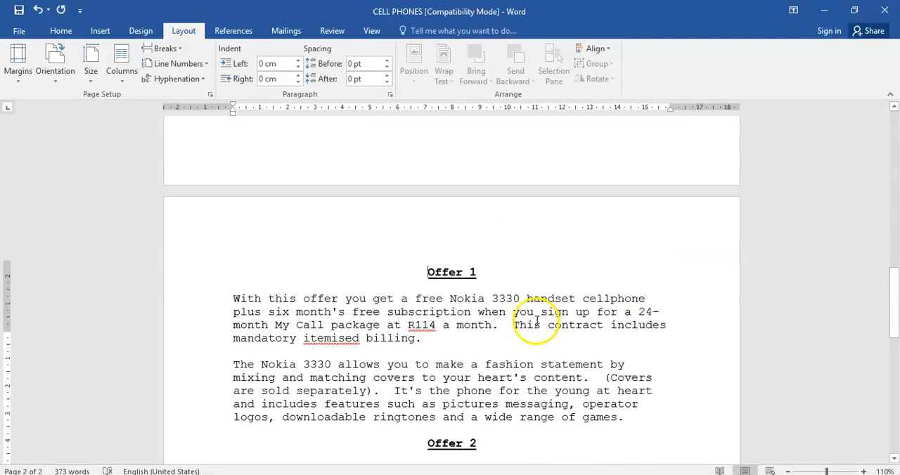
click(44, 17)
scroll(442, 187, up, 5)
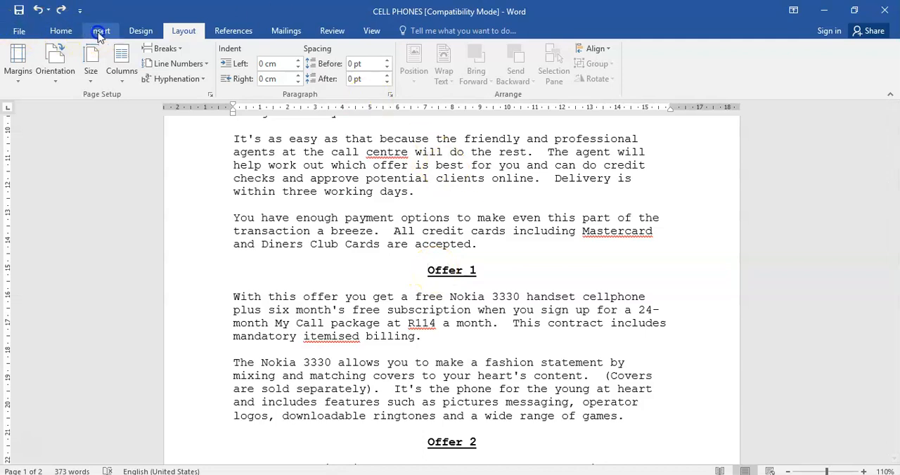
Try the Page Break command in front of the Offer 1 heading, and undo the break
click(101, 32)
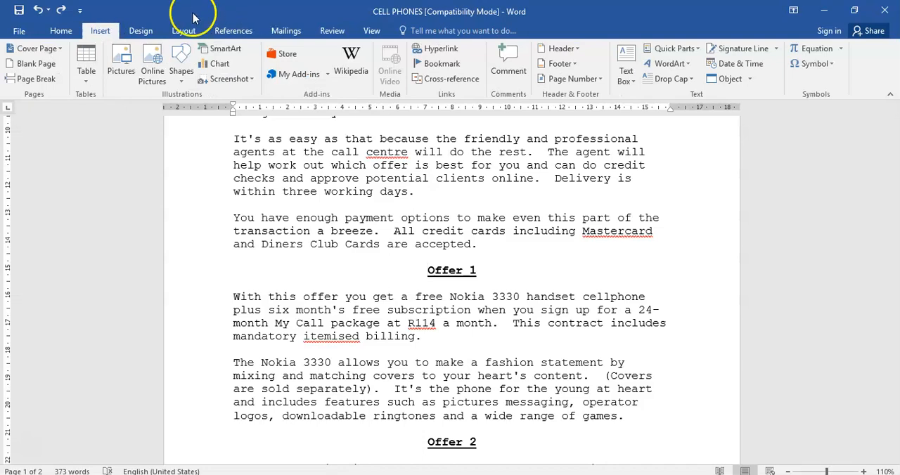
click(32, 79)
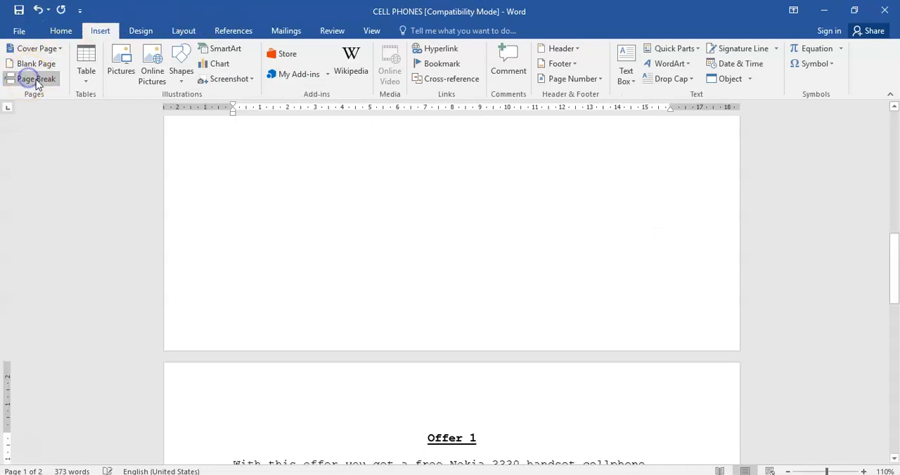
click(39, 11)
scroll(482, 333, up, 4)
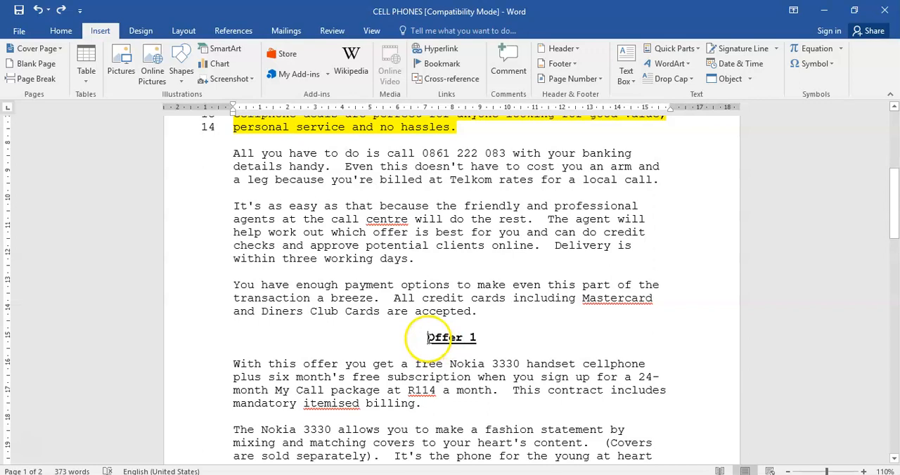
Insert a Page break directly before the Offer 1 heading so it starts on a new page
click(188, 32)
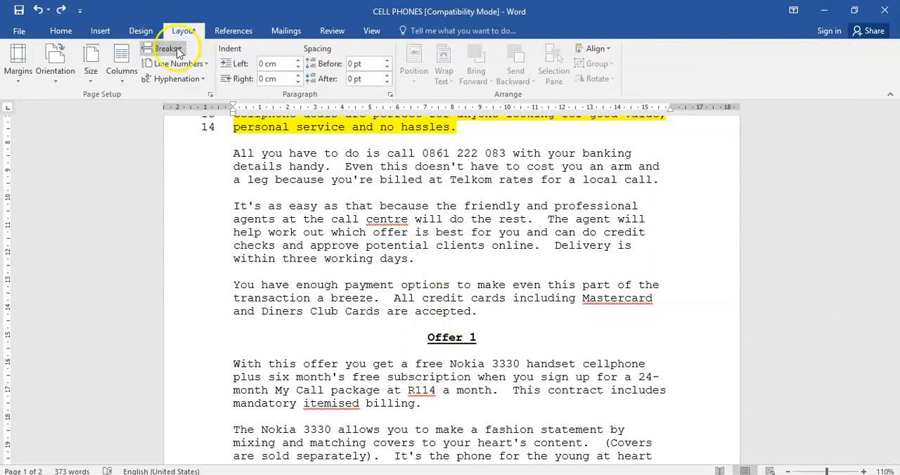
click(175, 49)
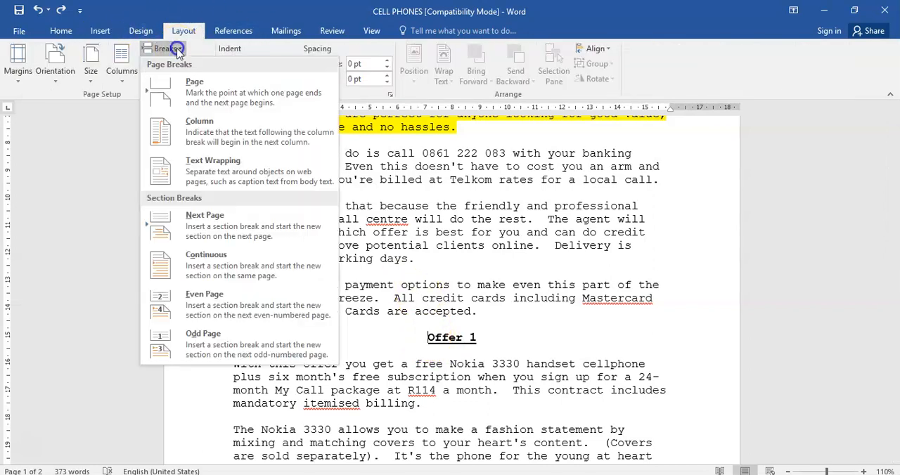
click(218, 98)
scroll(457, 217, down, 6)
scroll(456, 232, up, 6)
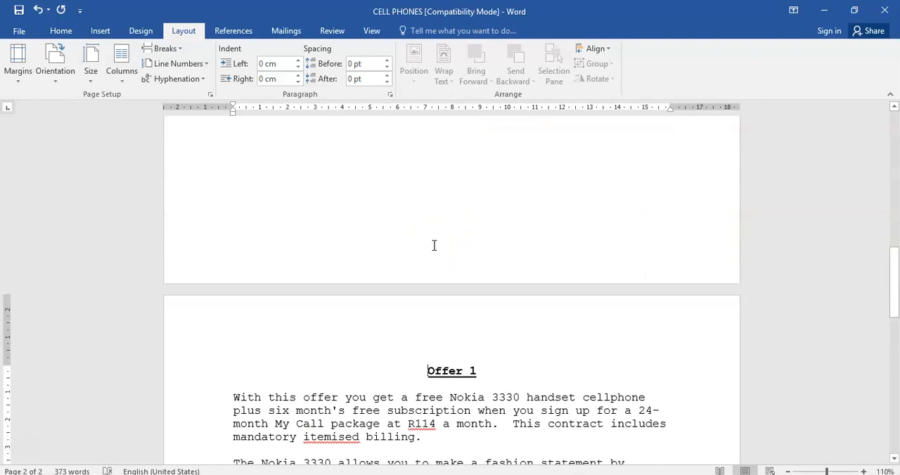
Review the text from the Offer 1 heading to the end of the document on the second page
scroll(440, 247, up, 2)
scroll(446, 235, down, 9)
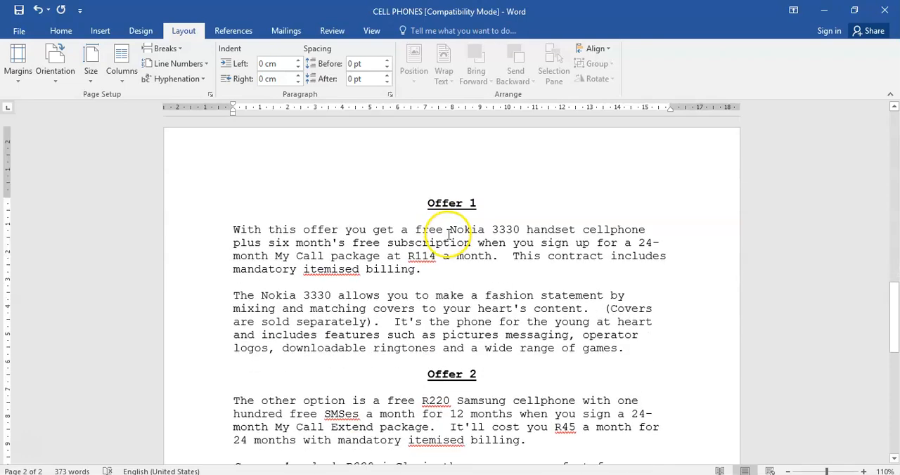
scroll(447, 234, up, 2)
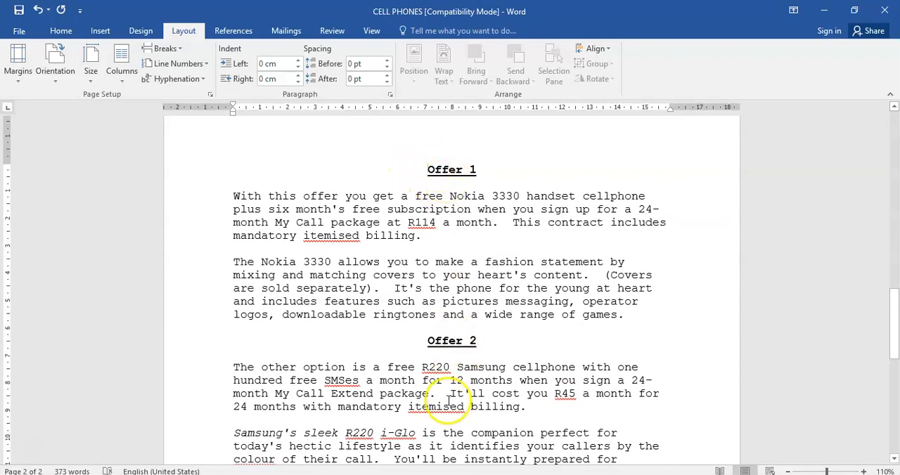
scroll(448, 396, down, 2)
scroll(426, 369, up, 3)
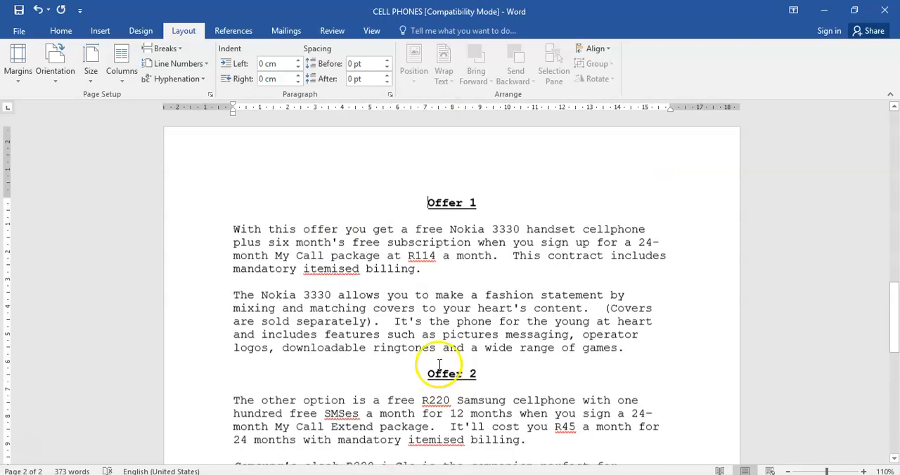
click(387, 242)
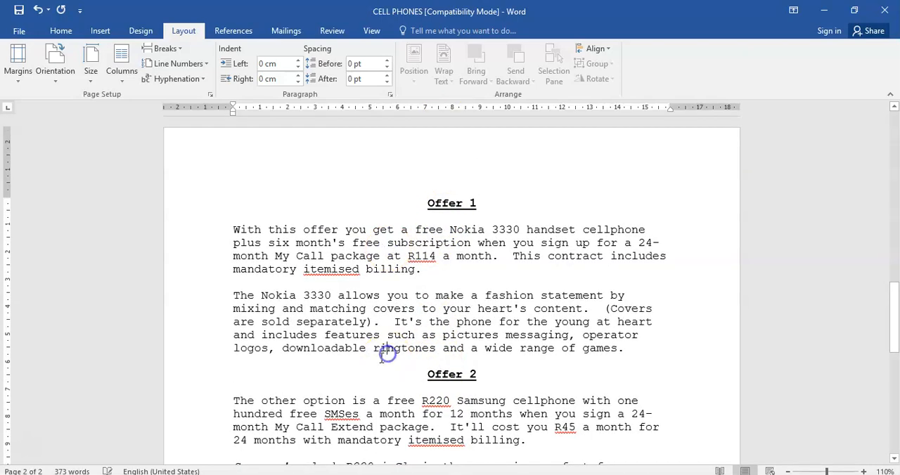
scroll(387, 354, down, 1)
click(373, 393)
scroll(397, 401, down, 2)
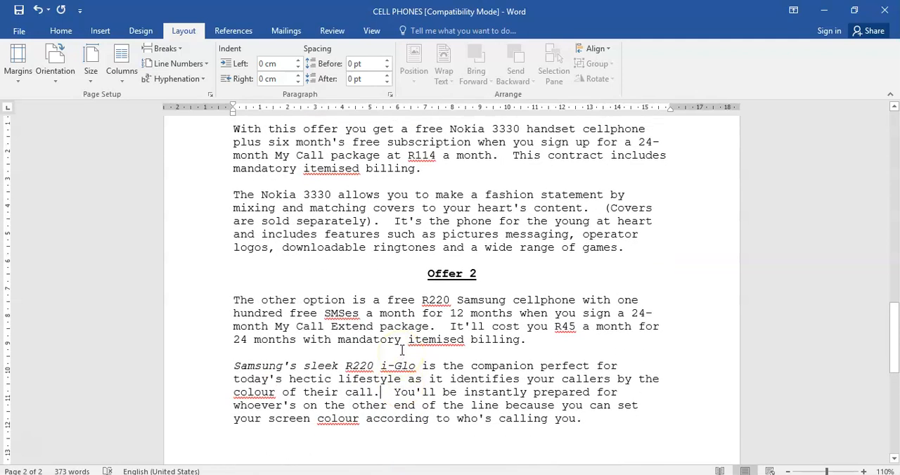
scroll(402, 350, up, 2)
scroll(401, 339, down, 1)
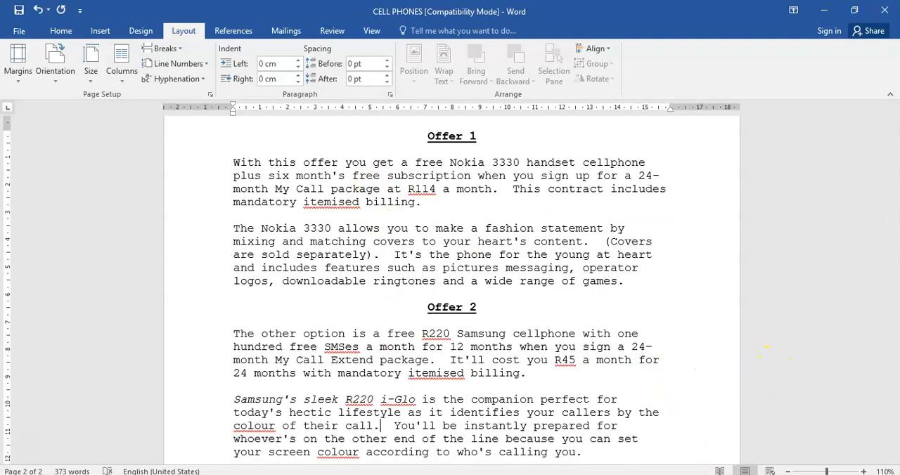
click(756, 474)
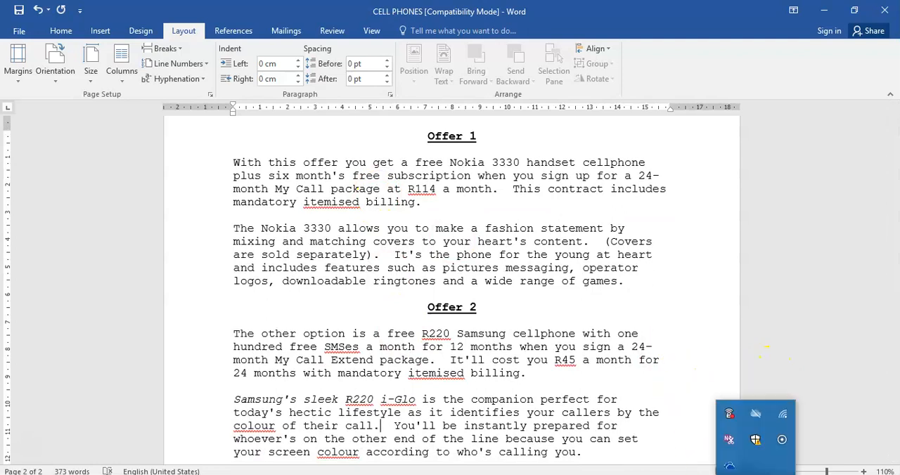
click(863, 401)
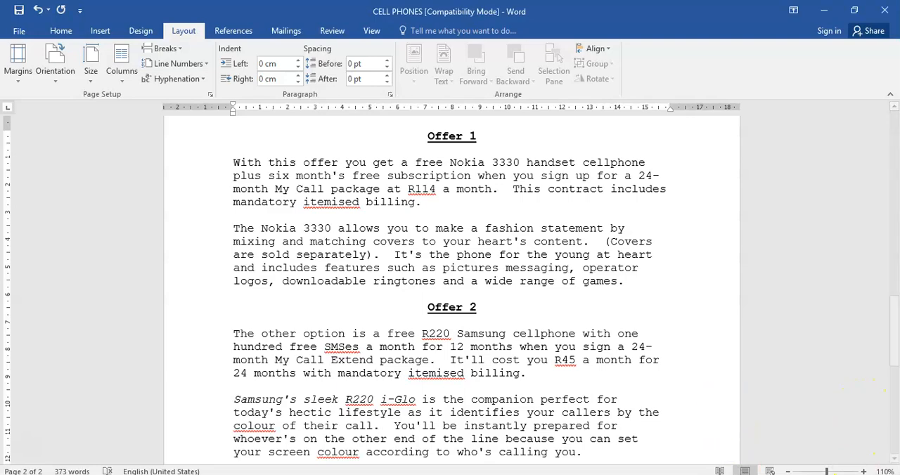
Format the text from the Offer 1 heading to the end of the document in two equal-width columns, applied to the selected text only
click(787, 472)
click(788, 471)
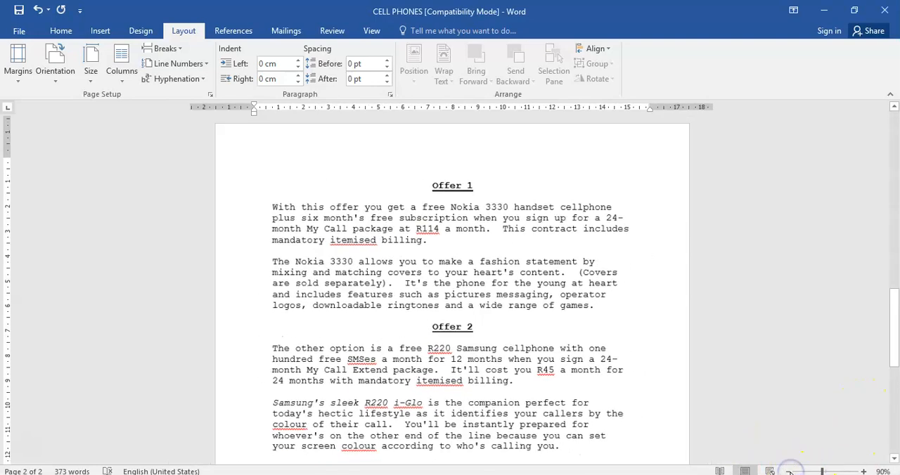
click(788, 472)
scroll(551, 356, down, 2)
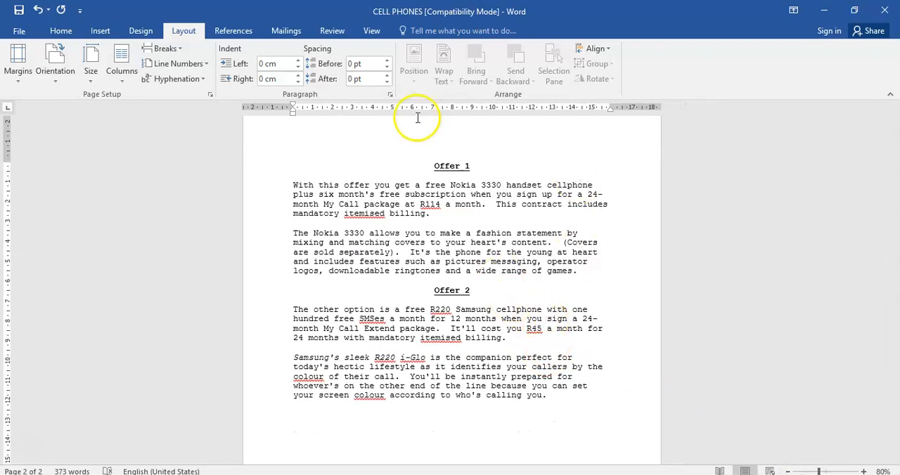
drag(435, 166, 541, 399)
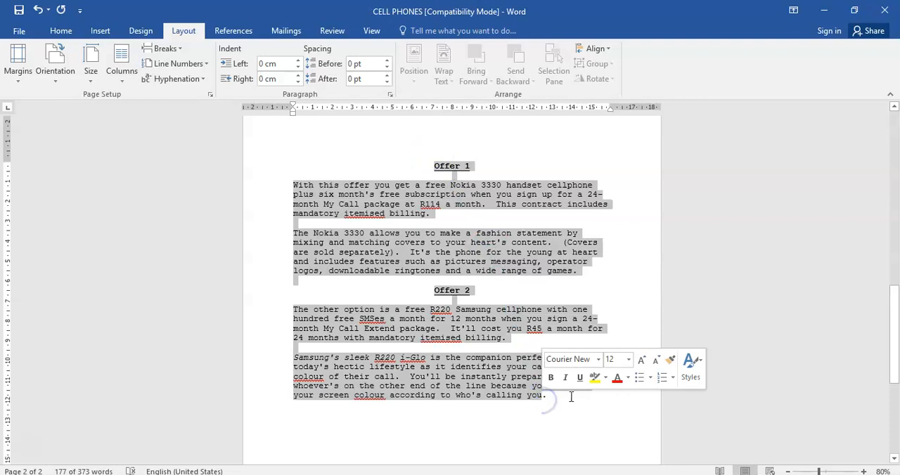
click(483, 329)
drag(436, 167, 592, 396)
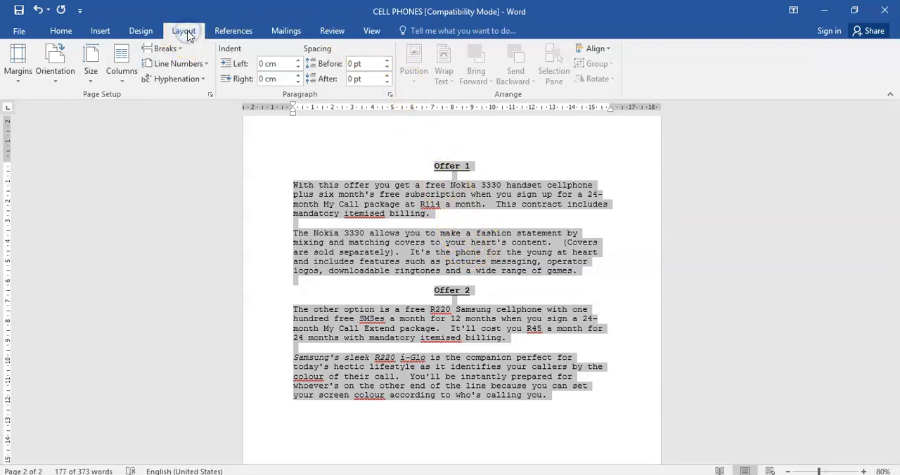
click(120, 79)
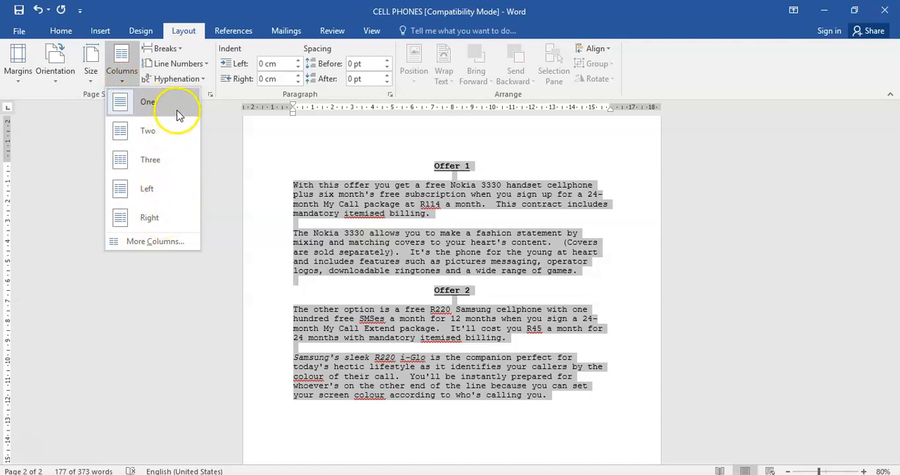
click(151, 242)
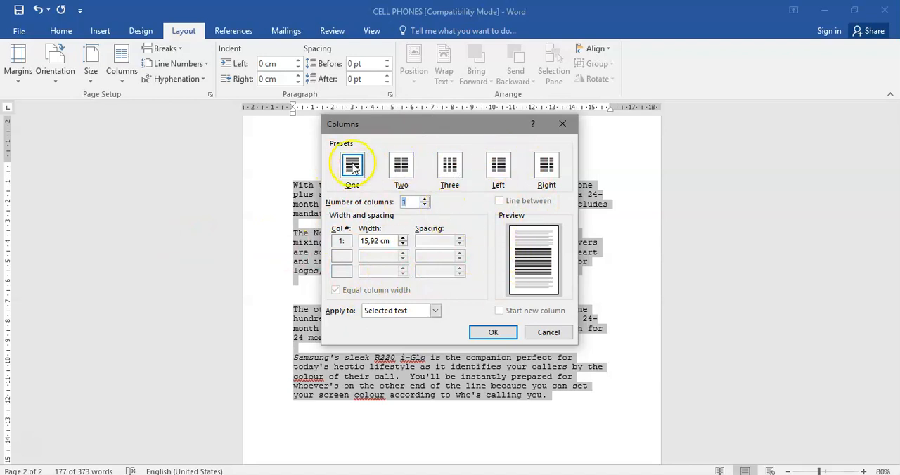
click(402, 166)
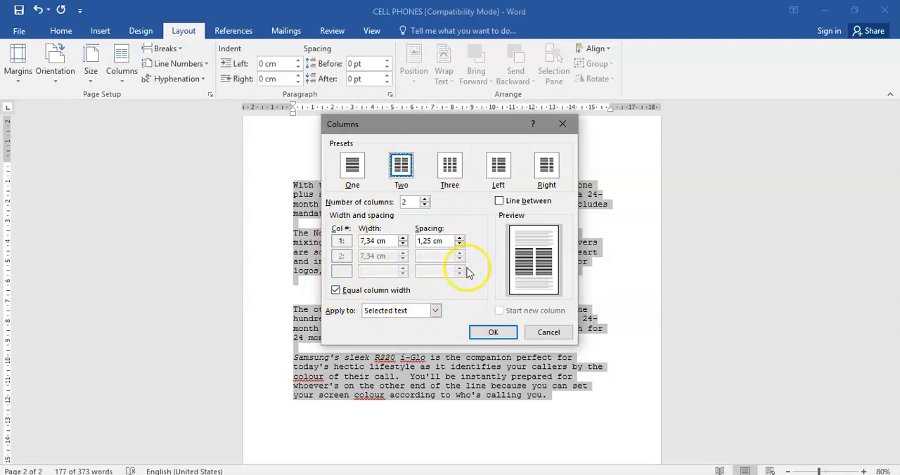
click(490, 333)
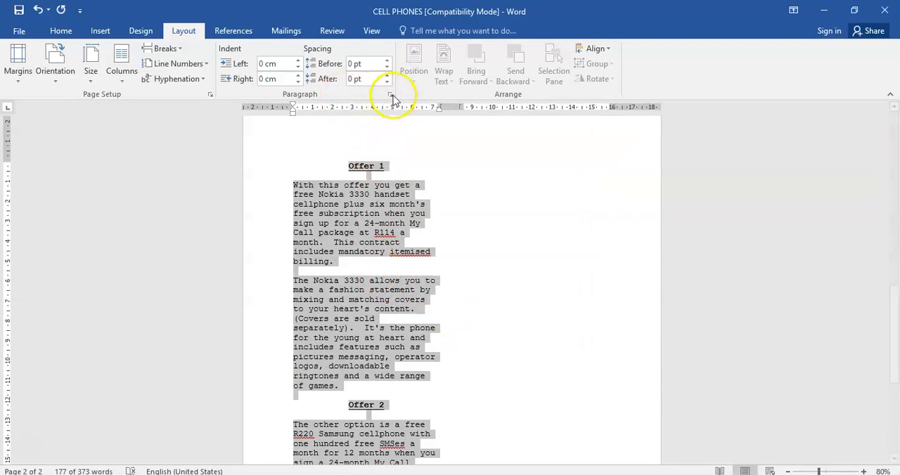
Hide the document rulers and show them again
click(374, 34)
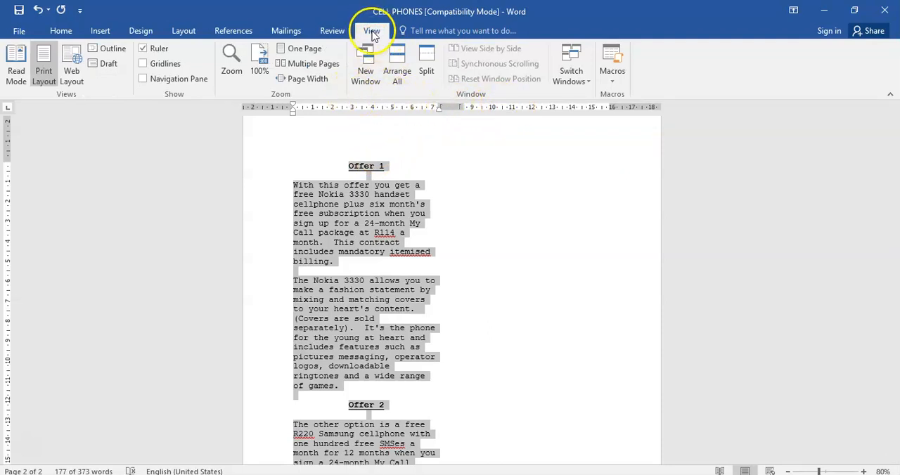
click(143, 49)
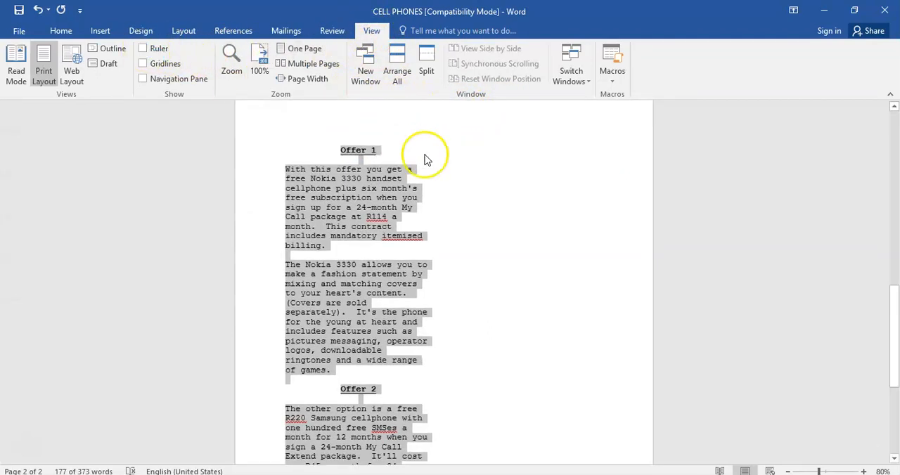
scroll(418, 163, up, 2)
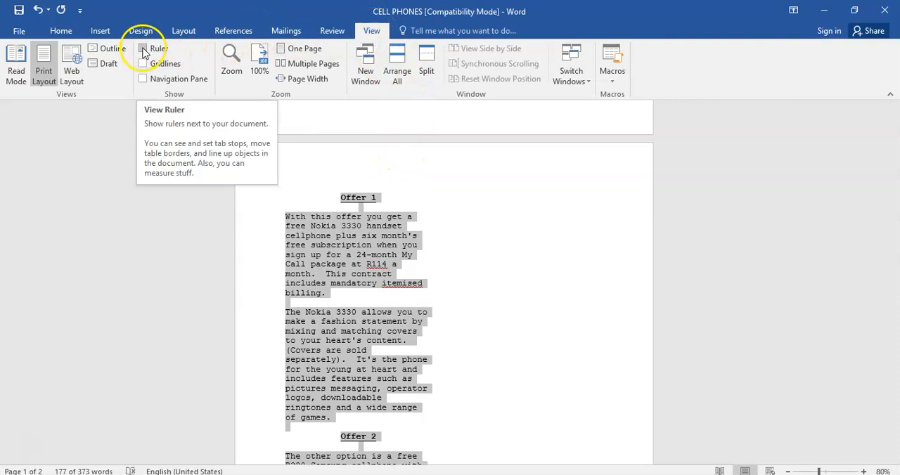
click(143, 49)
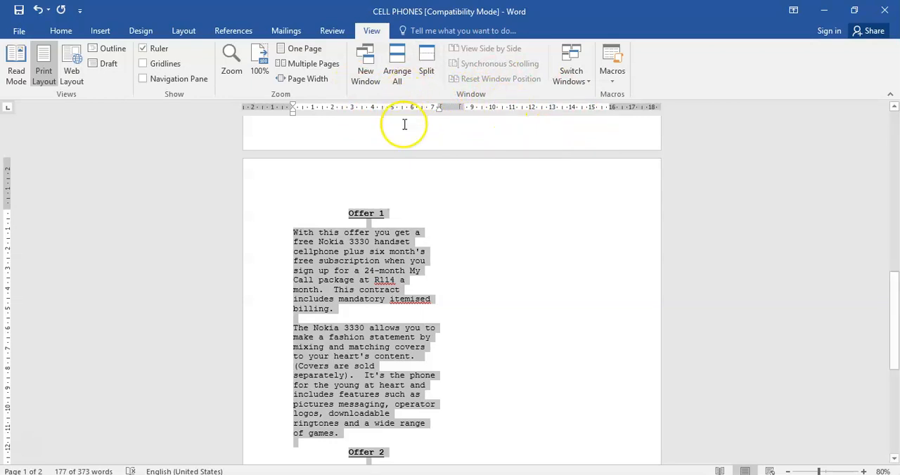
scroll(449, 151, down, 6)
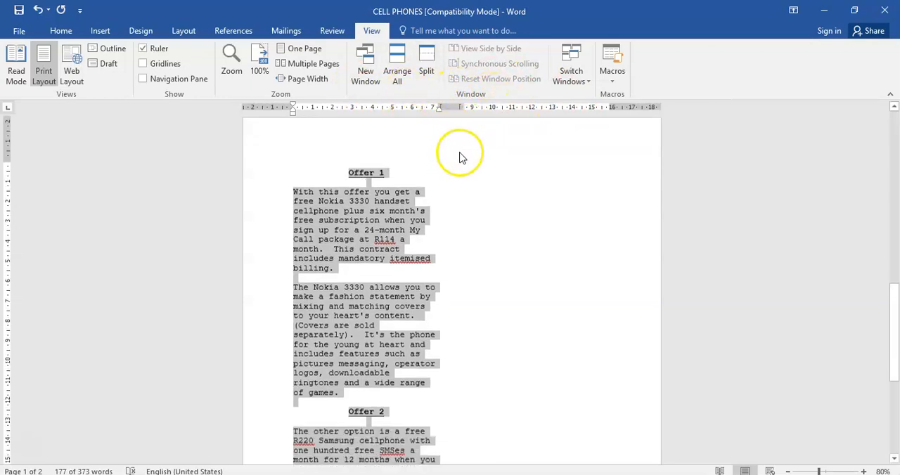
scroll(422, 176, up, 3)
scroll(295, 133, up, 2)
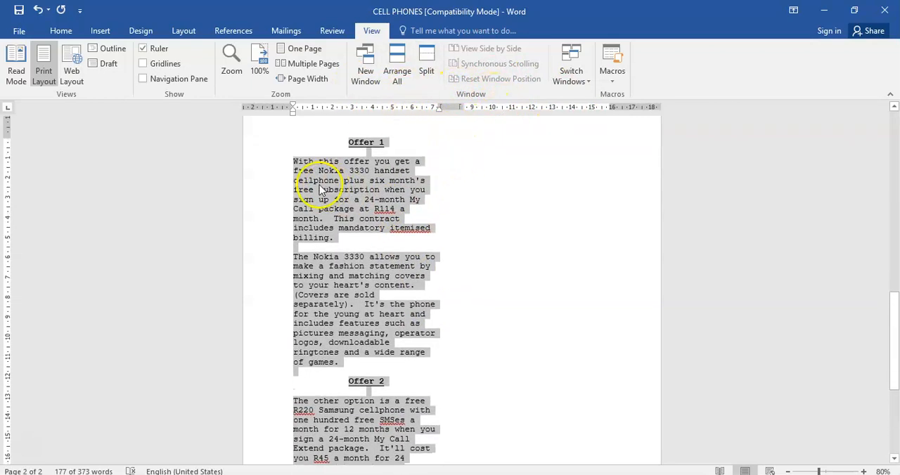
Examine how the Offer 1 and Offer 2 text is arranged across the columns on the second page
scroll(379, 260, down, 6)
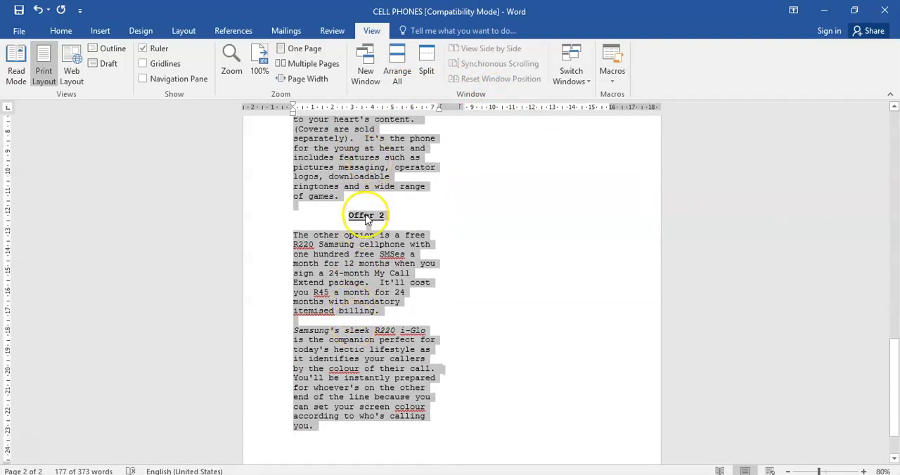
scroll(360, 210, up, 4)
scroll(358, 206, up, 3)
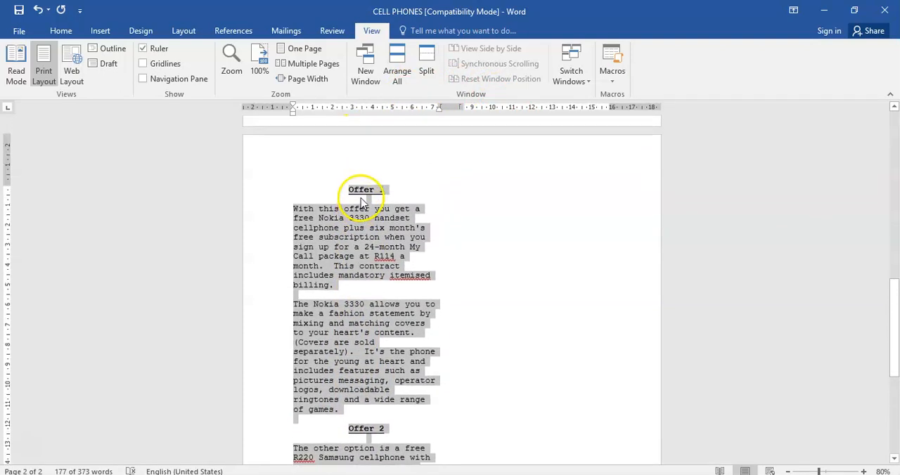
scroll(355, 193, down, 3)
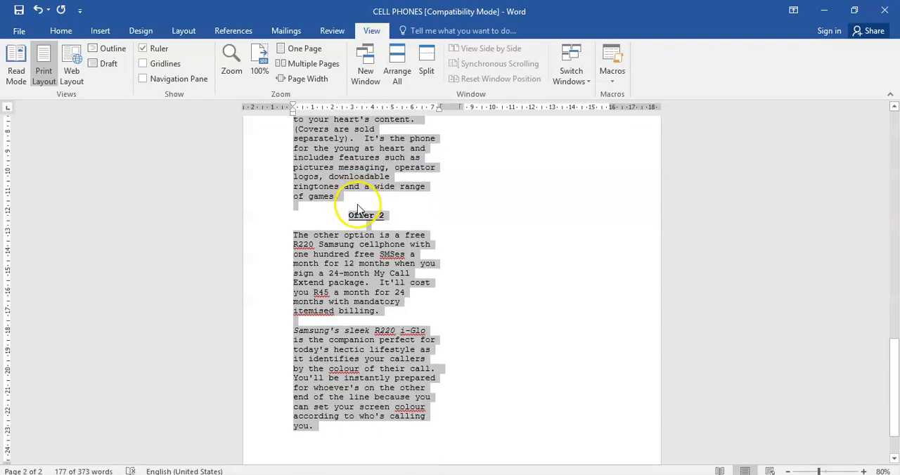
scroll(372, 182, up, 2)
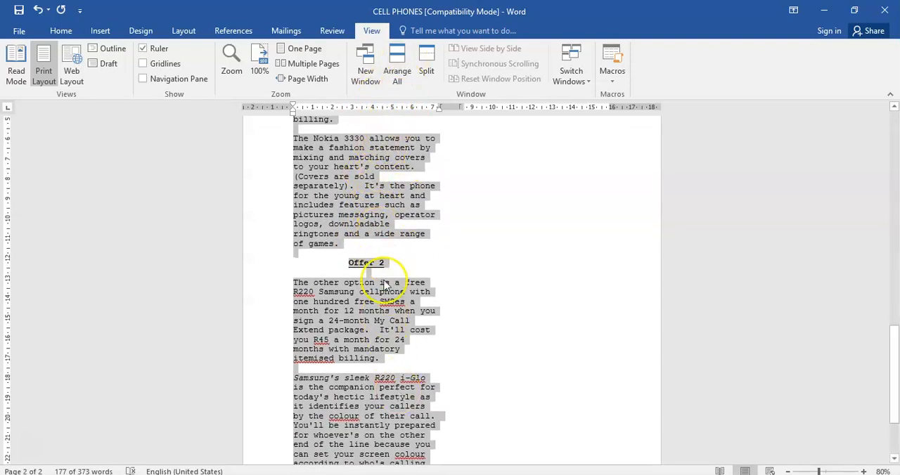
click(348, 265)
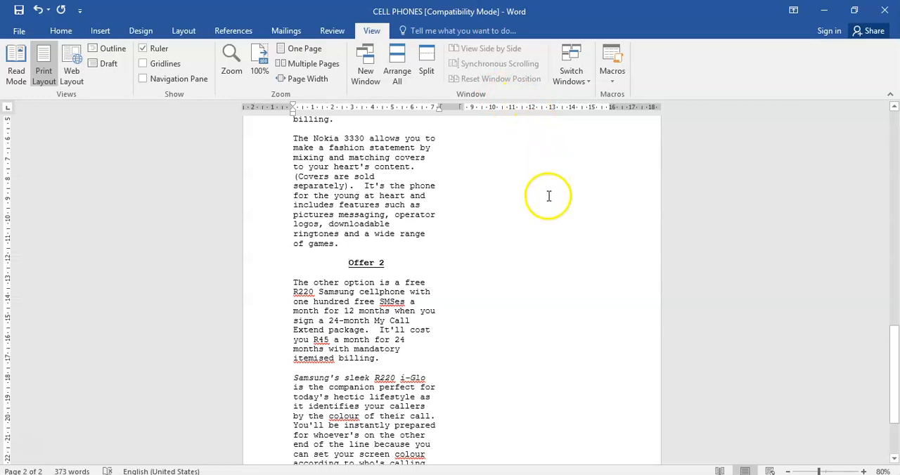
scroll(328, 155, up, 2)
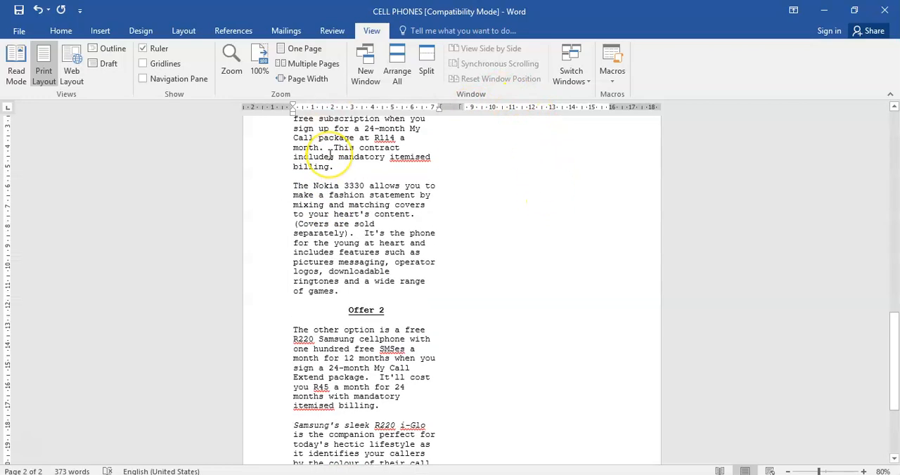
scroll(331, 153, up, 10)
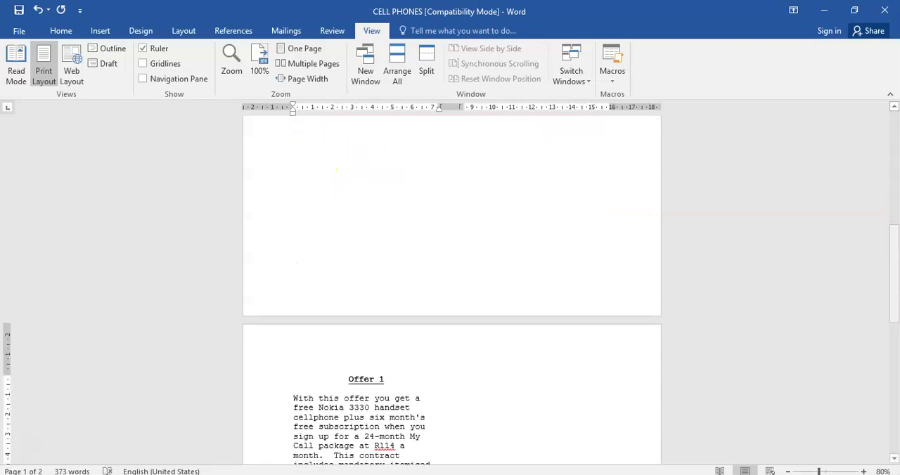
scroll(359, 298, down, 1)
scroll(359, 298, down, 6)
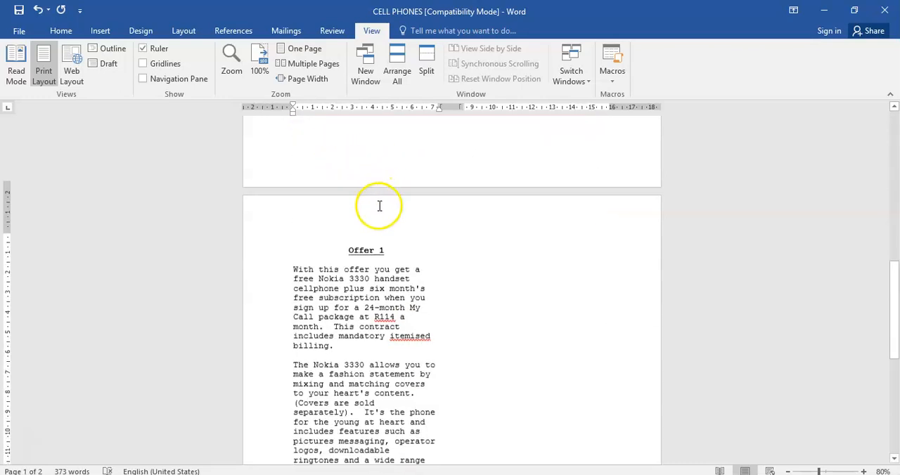
scroll(379, 237, down, 3)
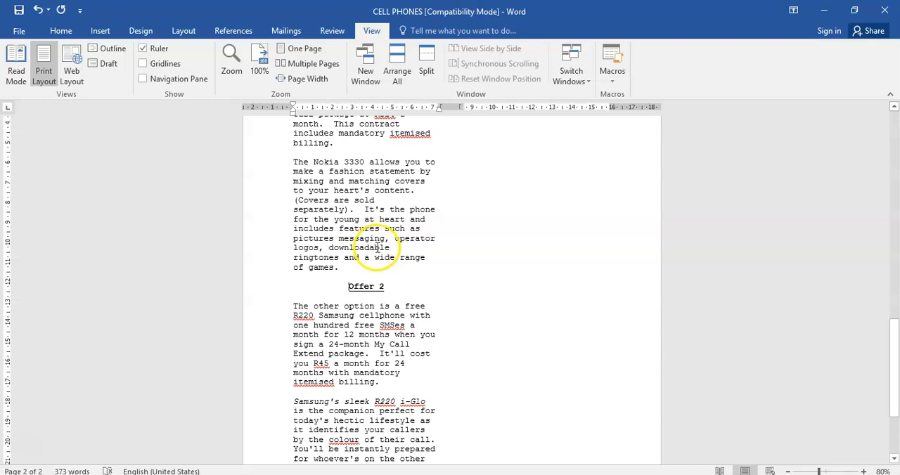
Insert a Column break directly before the Offer 2 heading so its text starts in the second column
click(322, 286)
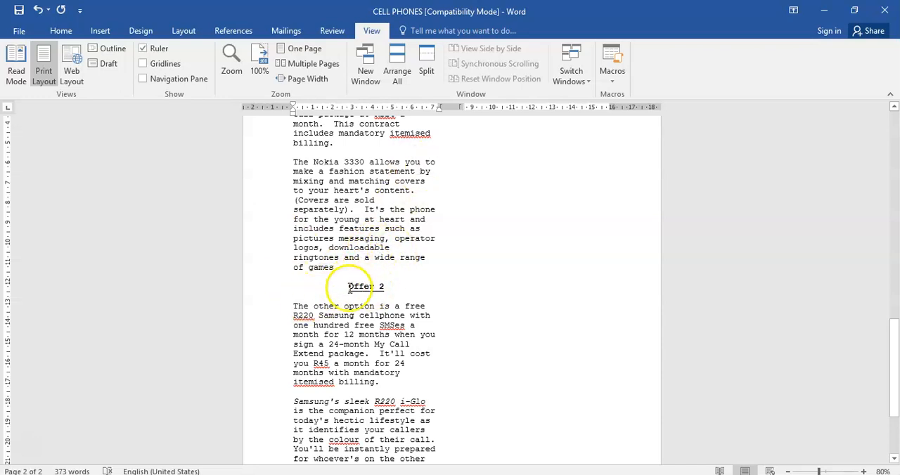
click(348, 286)
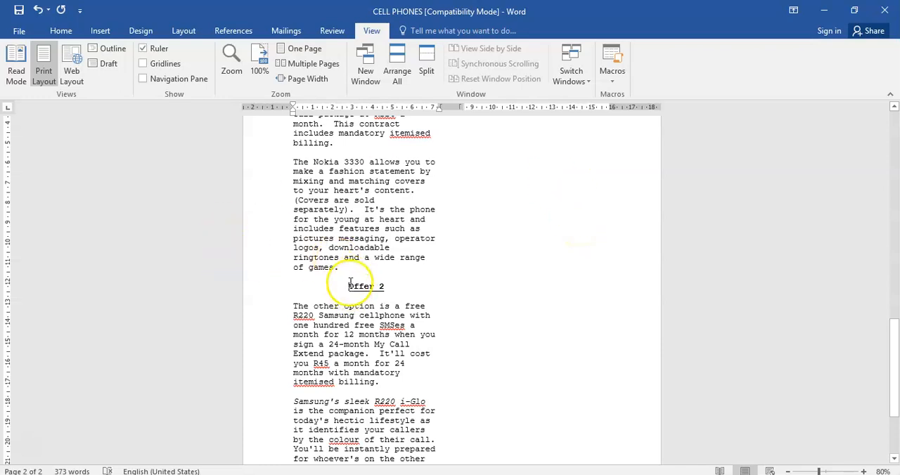
click(184, 31)
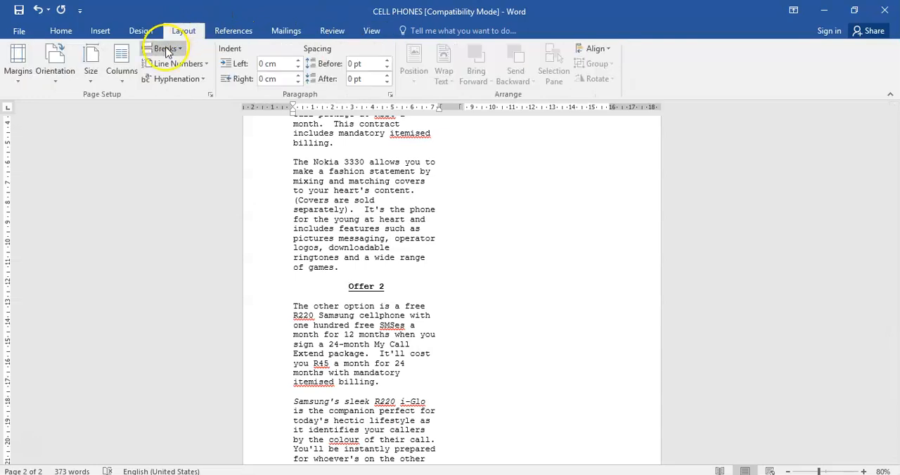
click(166, 49)
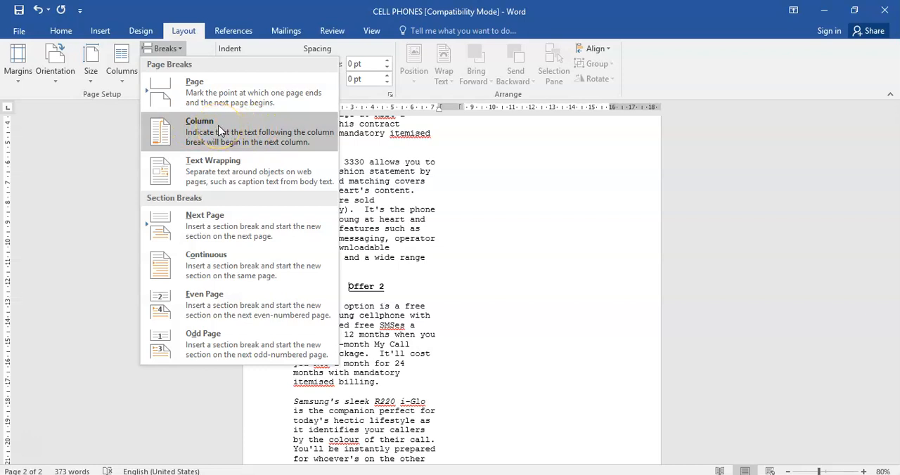
click(220, 131)
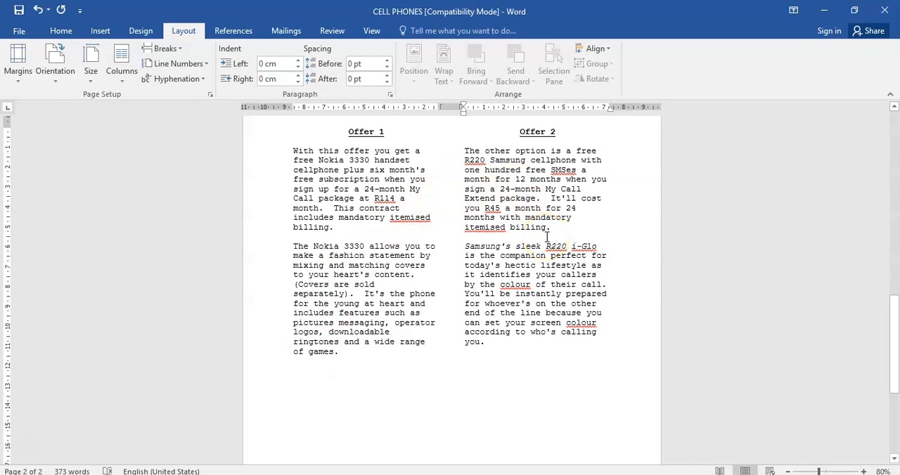
scroll(547, 238, up, 3)
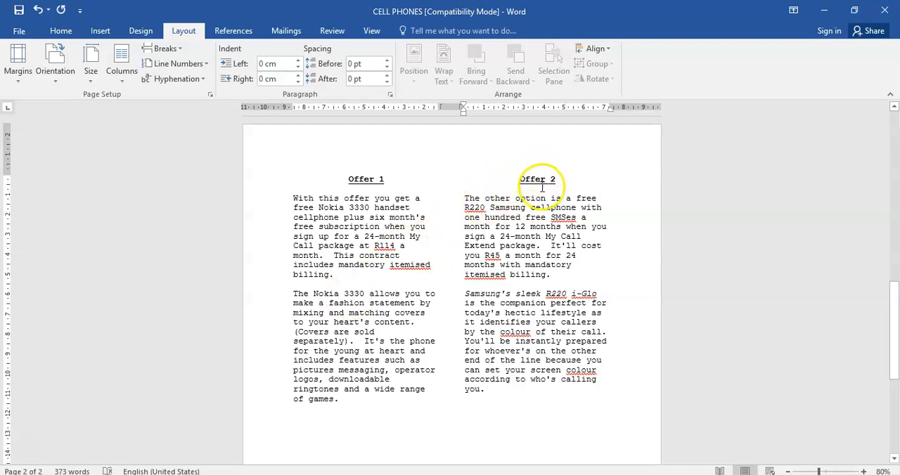
click(362, 179)
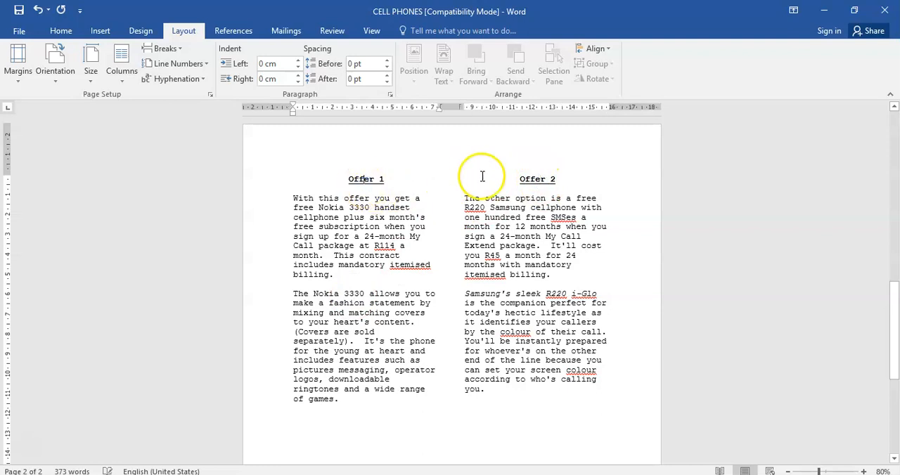